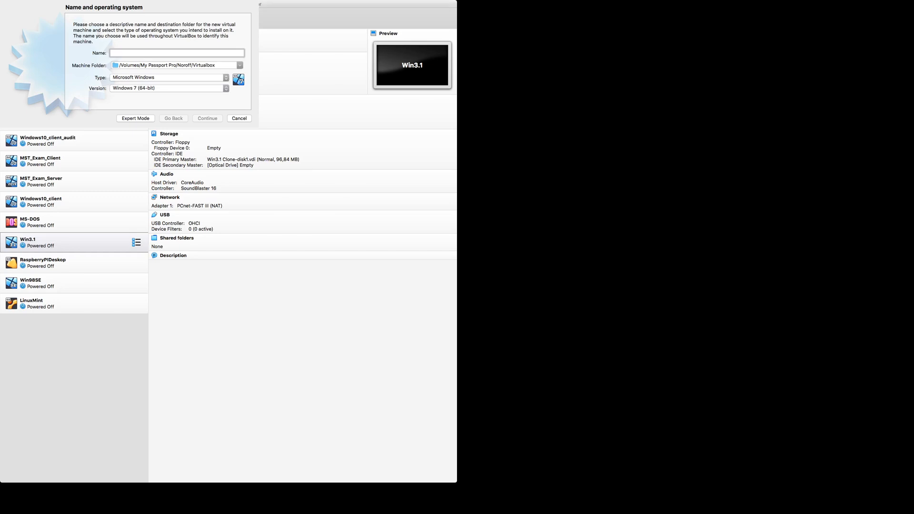
- Name the new virtual machine Windows95 and give it the recommended 64 MB of memory
{"action": "type", "text": "Windows95"}
{"action": "key", "text": "Return"}
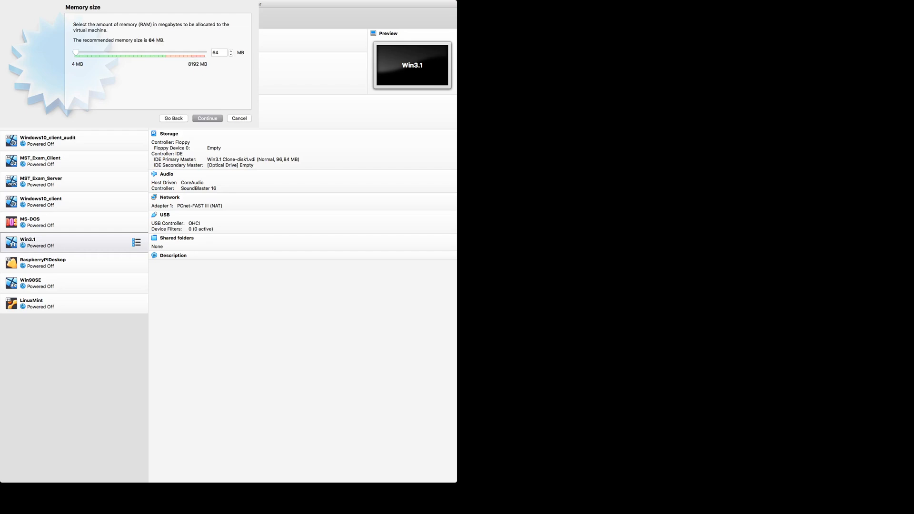
{"action": "key", "text": "Return"}
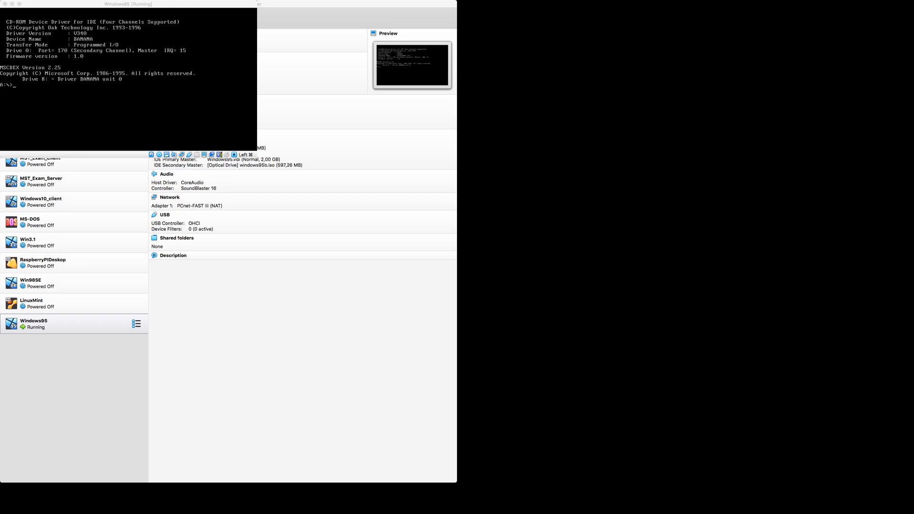
- Use fdisk to create an active primary DOS partition of the maximum available size, and restart the virtual machine
{"action": "left_click", "coordinate": [129, 95]}
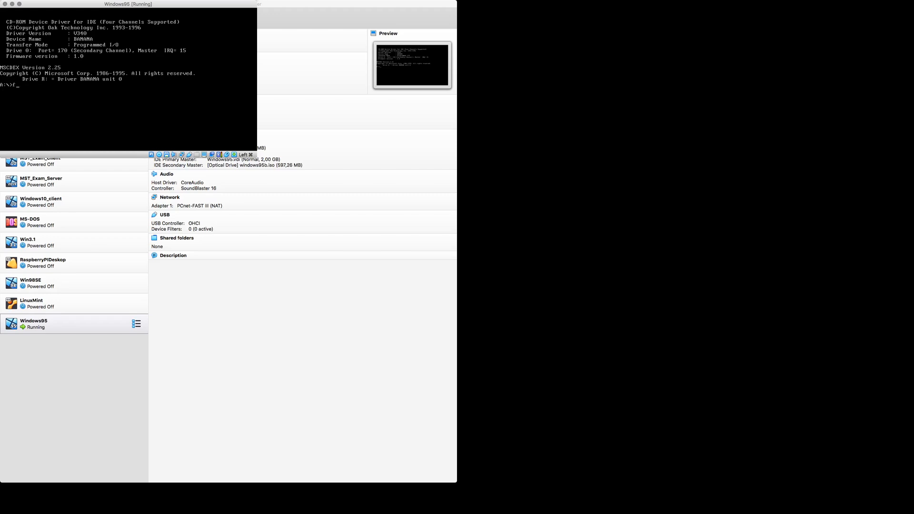
{"action": "type", "text": "disk"}
{"action": "key", "text": "Return"}
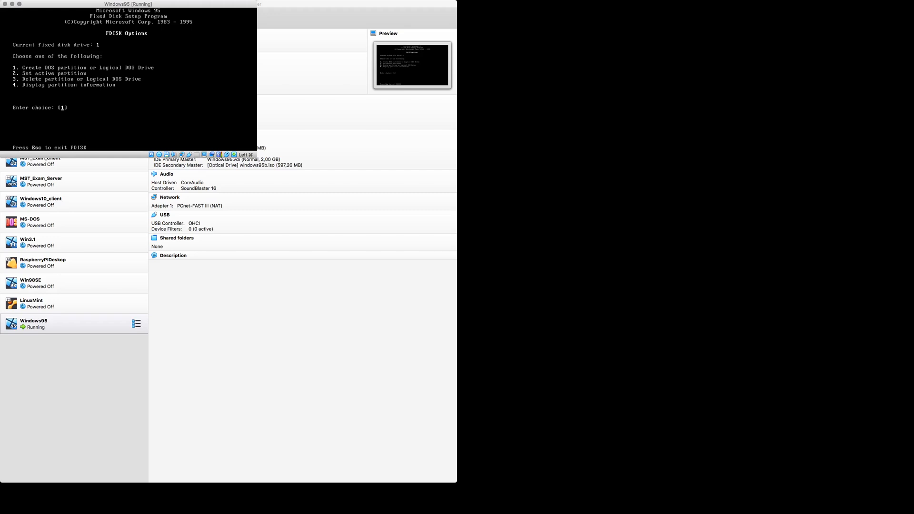
{"action": "key", "text": "Return"}
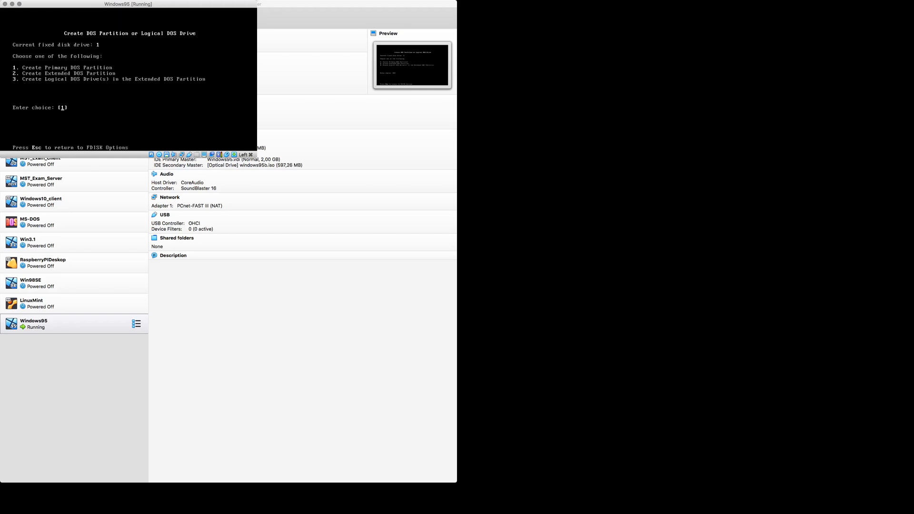
{"action": "key", "text": "Return"}
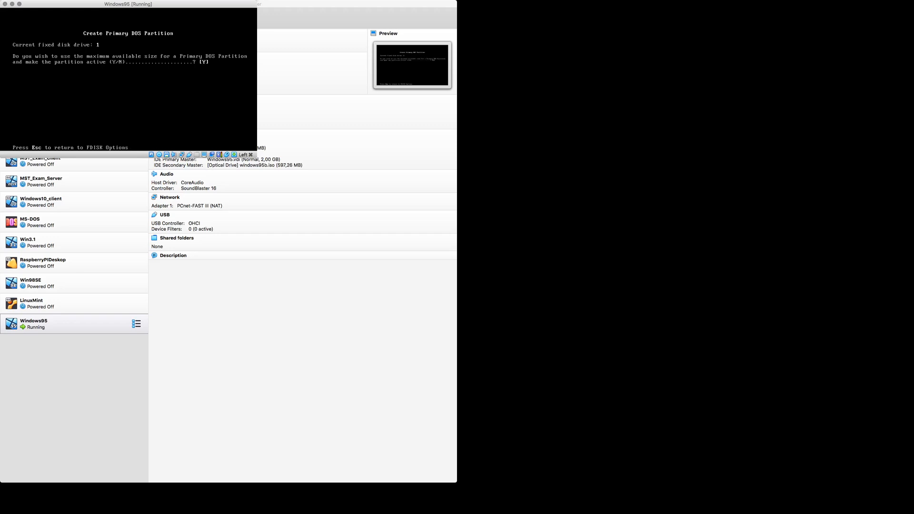
{"action": "key", "text": "Return"}
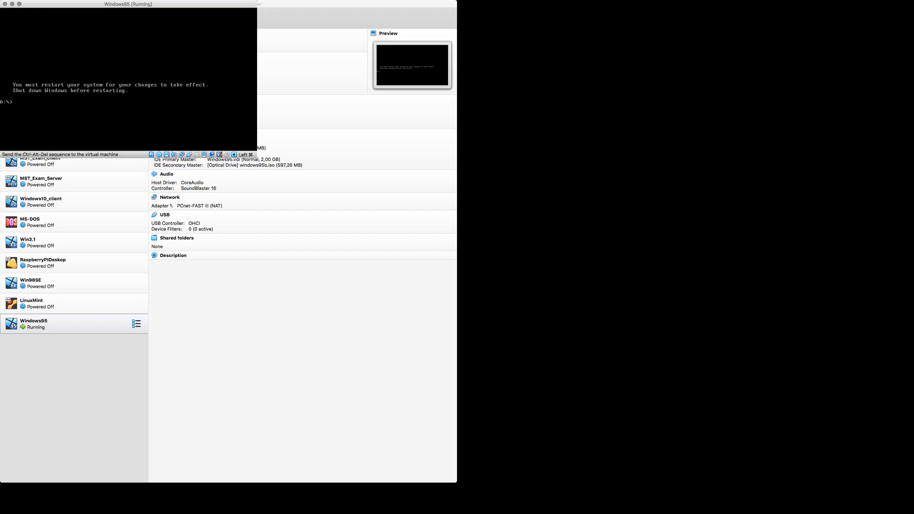
{"action": "key", "text": "ctrl+alt+Delete"}
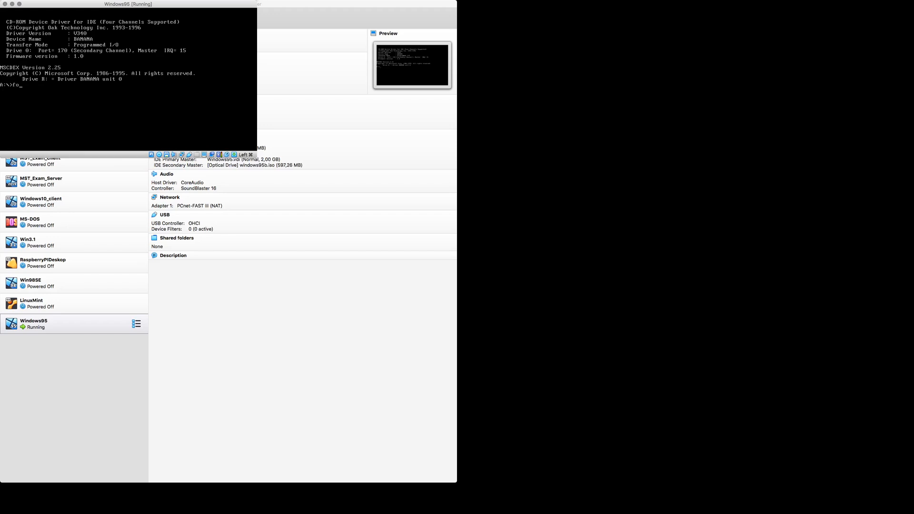
- Format drive C: and give it the volume label win95
{"action": "type", "text": "rmat c:"}
{"action": "key", "text": "Return"}
{"action": "type", "text": "y"}
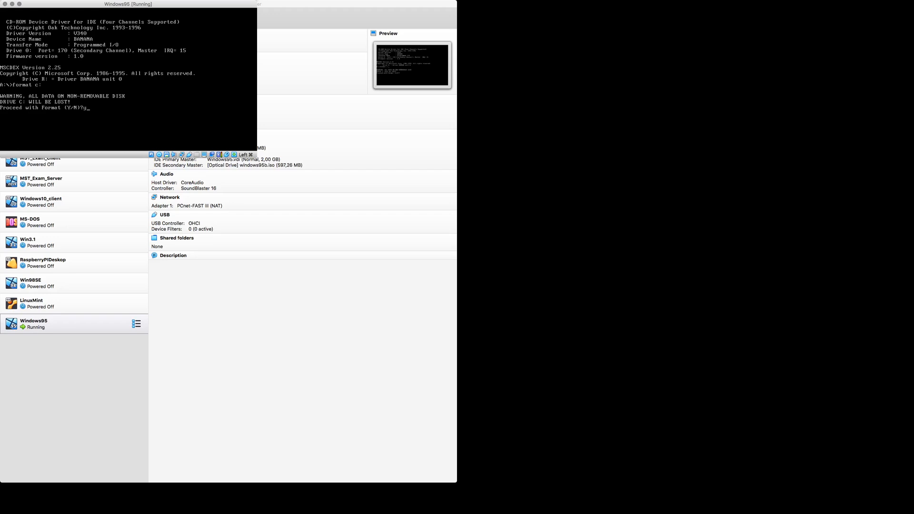
{"action": "key", "text": "Return"}
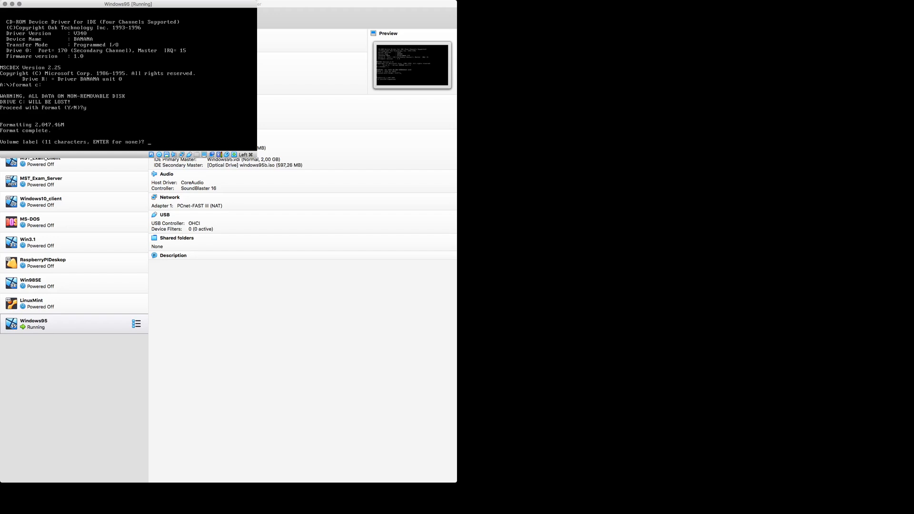
{"action": "type", "text": "wind"}
{"action": "type", "text": "5"}
{"action": "key", "text": "Return"}
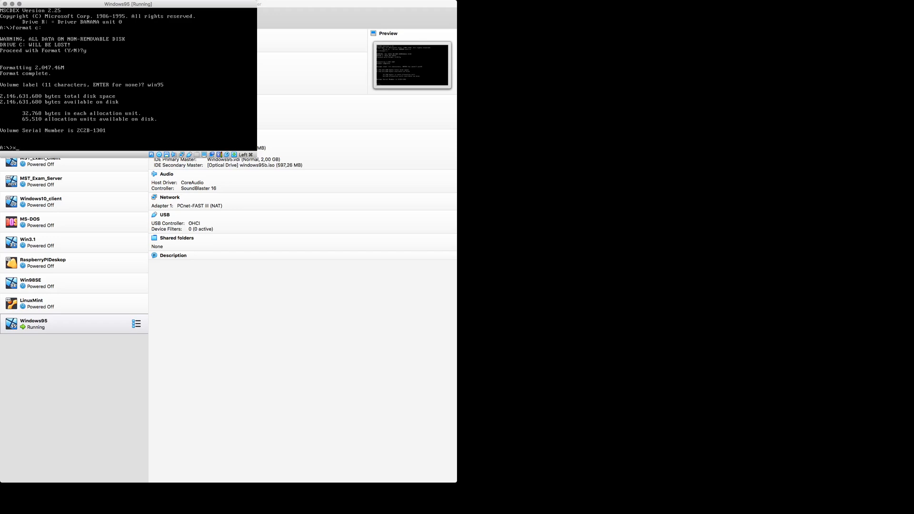
- Copy the contents of R:\ including subdirectories into the install directory on drive C: using xcopy with /s
{"action": "type", "text": "opy R:\\"}
{"action": "type", "text": "nstall\\ /s"}
{"action": "key", "text": "Return"}
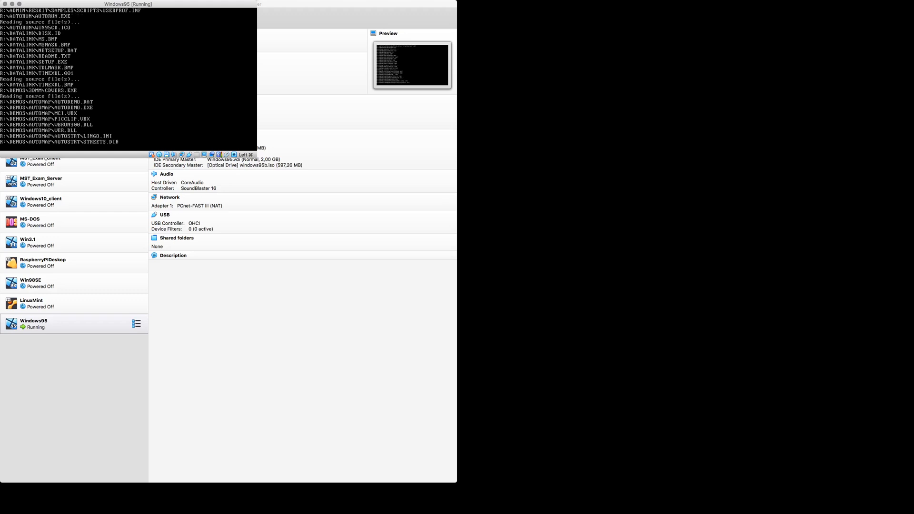
{"action": "key", "text": "super+Tab"}
{"action": "key", "text": "super+Tab"}
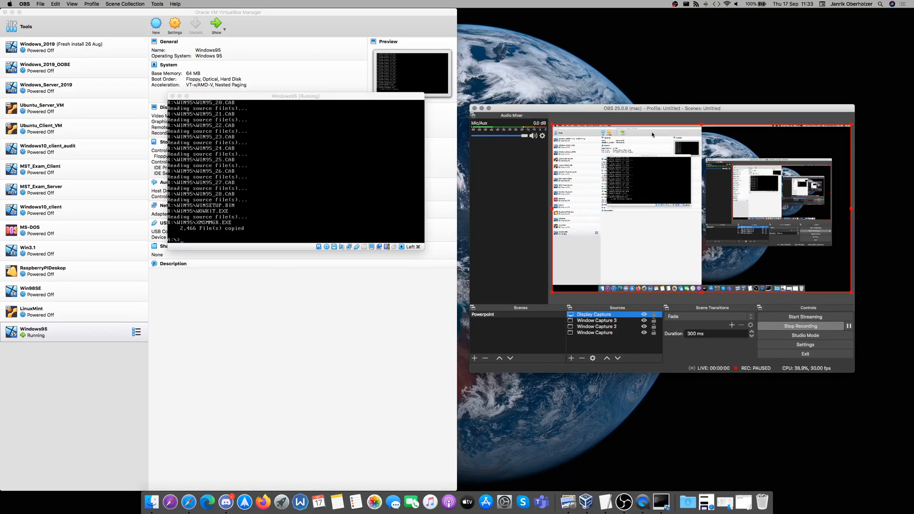
{"action": "left_click", "coordinate": [481, 108]}
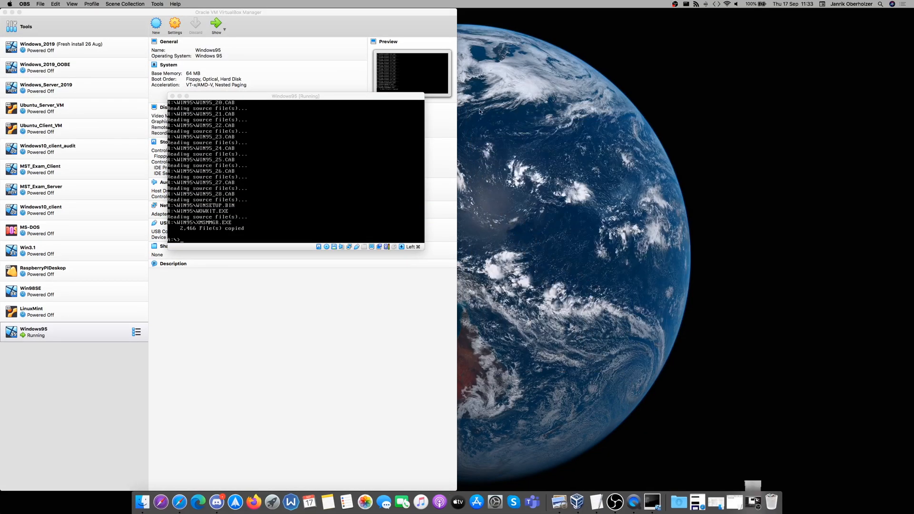
- Run setup from the C:\INSTALL directory and proceed with its routine system check
{"action": "left_click", "coordinate": [352, 202]}
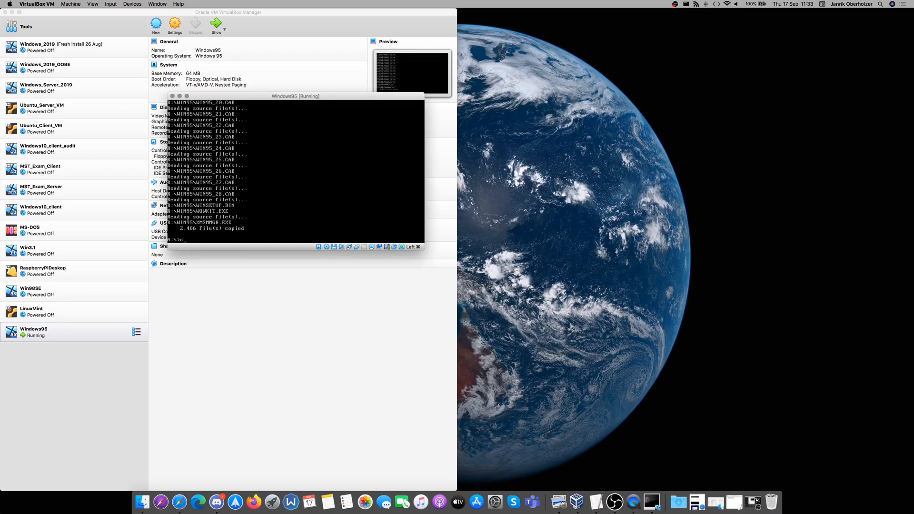
{"action": "type", "text": "c:"}
{"action": "key", "text": "Return"}
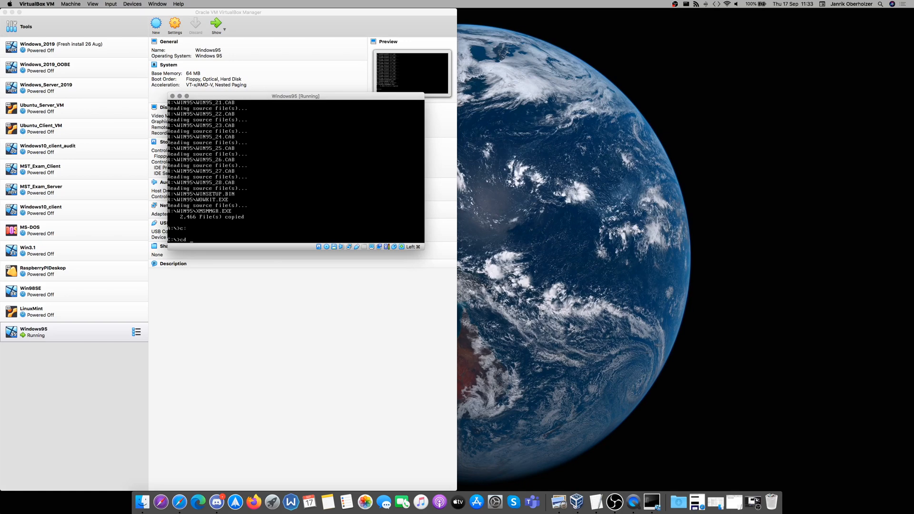
{"action": "type", "text": "cd install"}
{"action": "key", "text": "Return"}
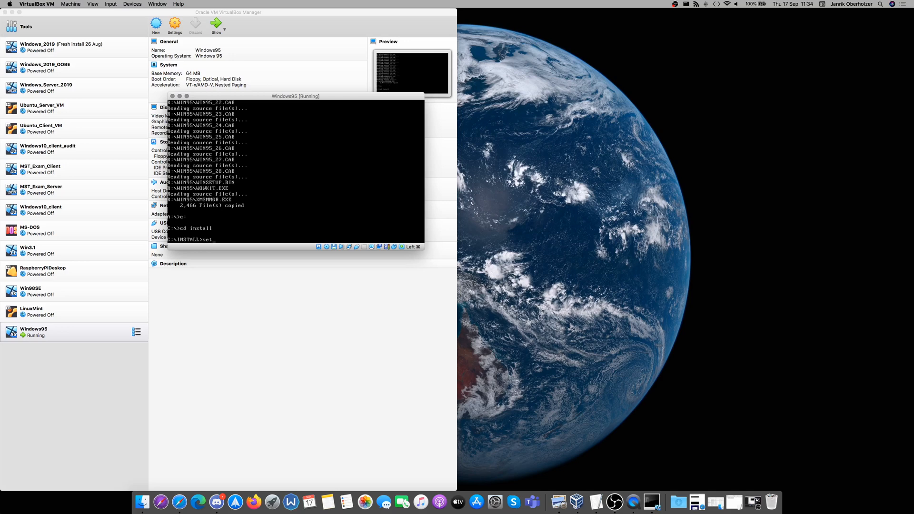
{"action": "key", "text": "Return"}
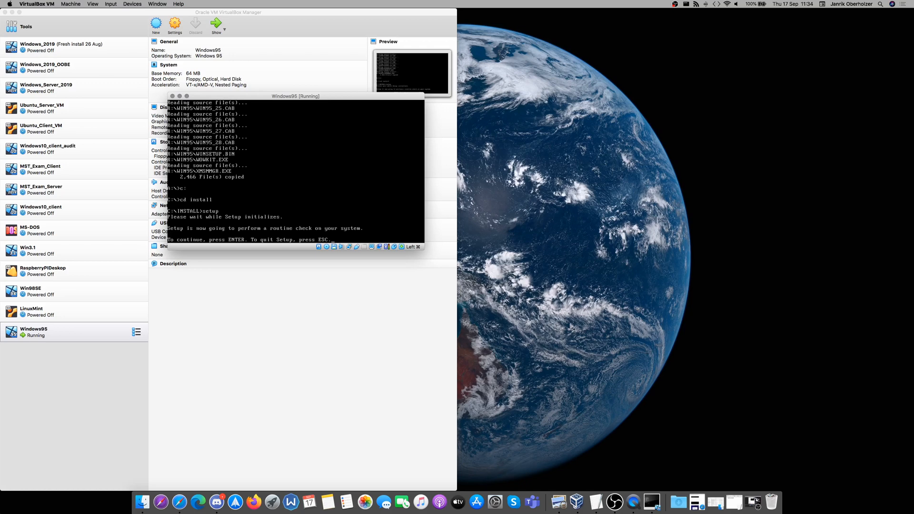
{"action": "key", "text": "Return"}
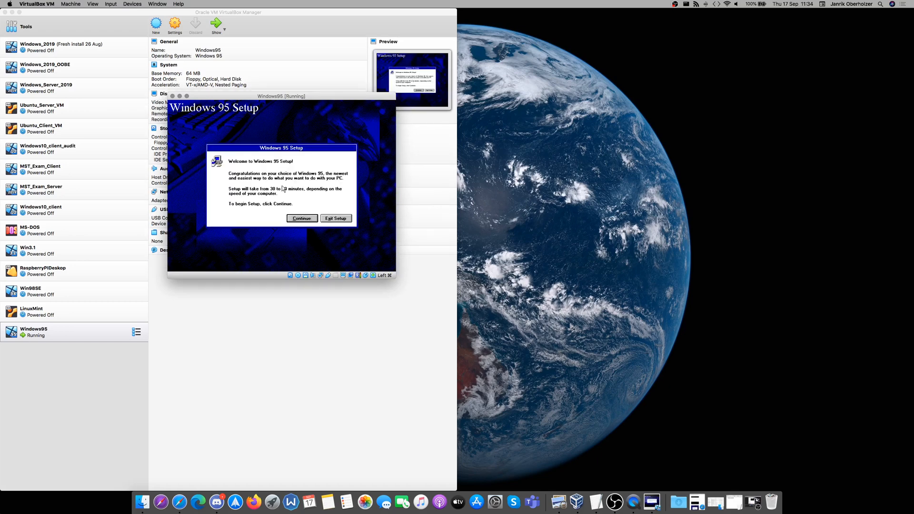
- Begin Windows 95 Setup, accept the license agreement and keep C:\WINDOWS as the installation directory
{"action": "left_click", "coordinate": [300, 219]}
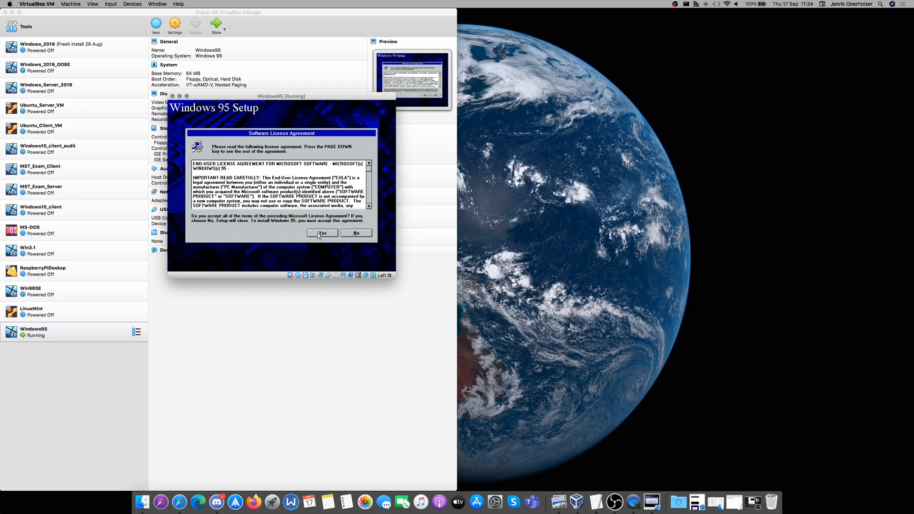
{"action": "left_click", "coordinate": [318, 234]}
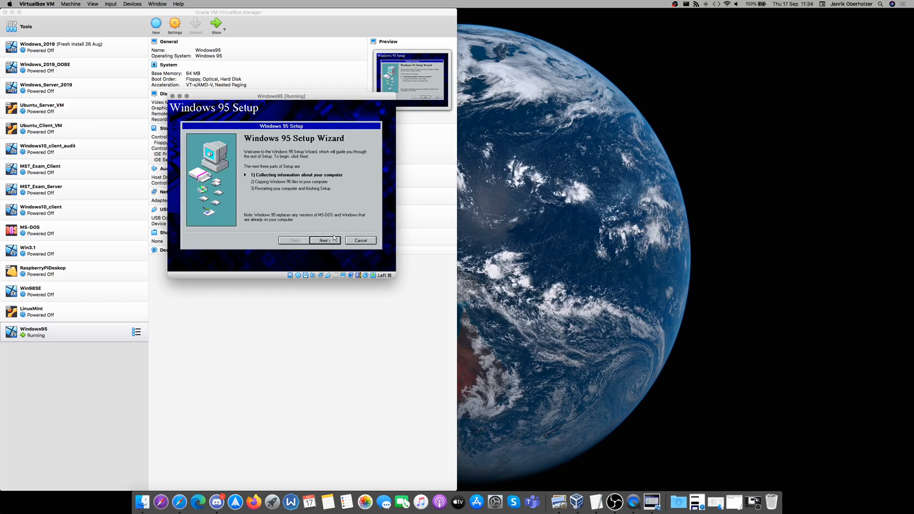
{"action": "left_click", "coordinate": [332, 241]}
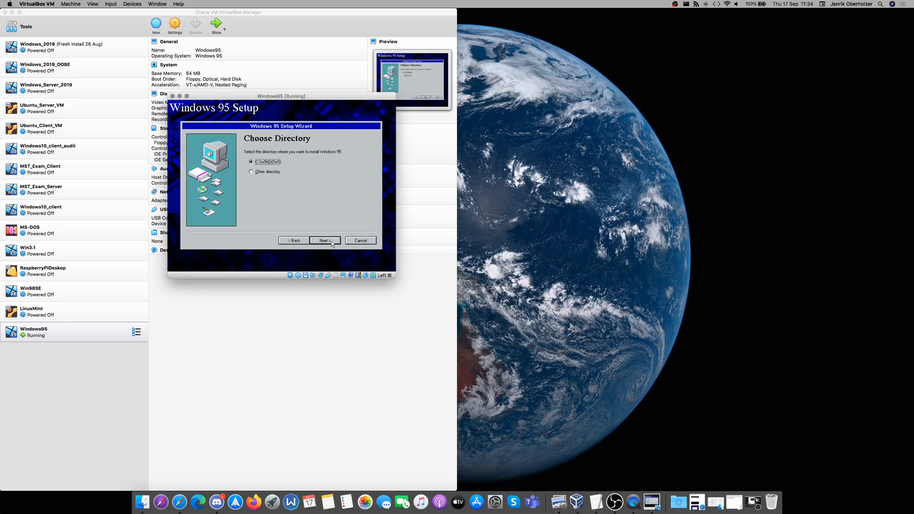
{"action": "left_click", "coordinate": [326, 240]}
{"action": "left_click", "coordinate": [332, 243]}
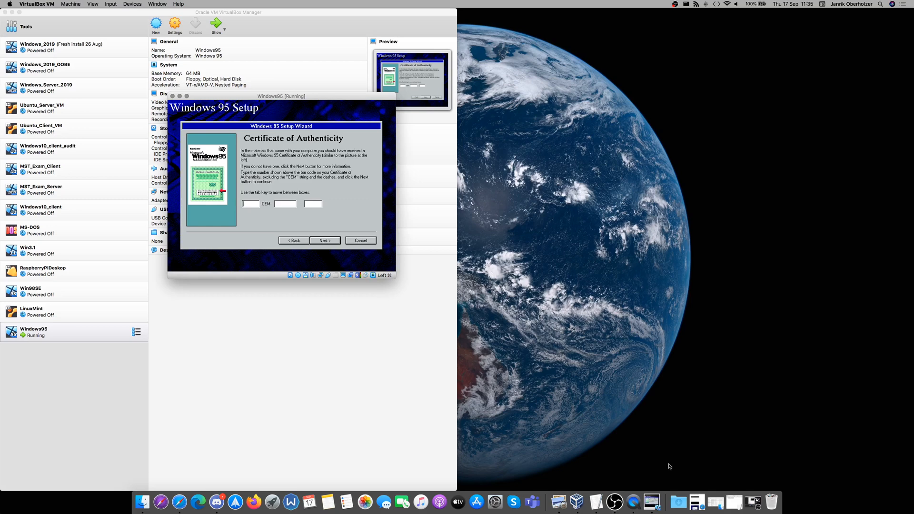
- Submit the Certificate of Authenticity number to continue Windows 95 Setup
{"action": "left_click", "coordinate": [614, 502]}
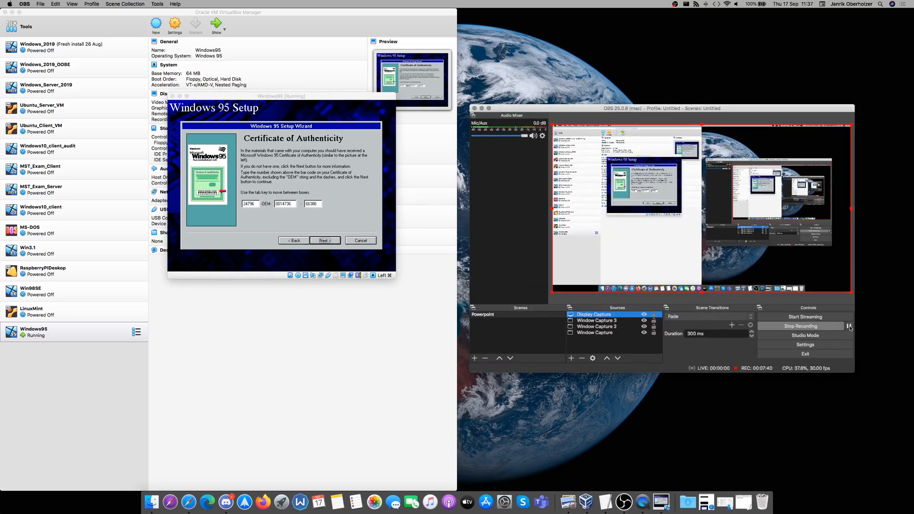
{"action": "left_click", "coordinate": [327, 242]}
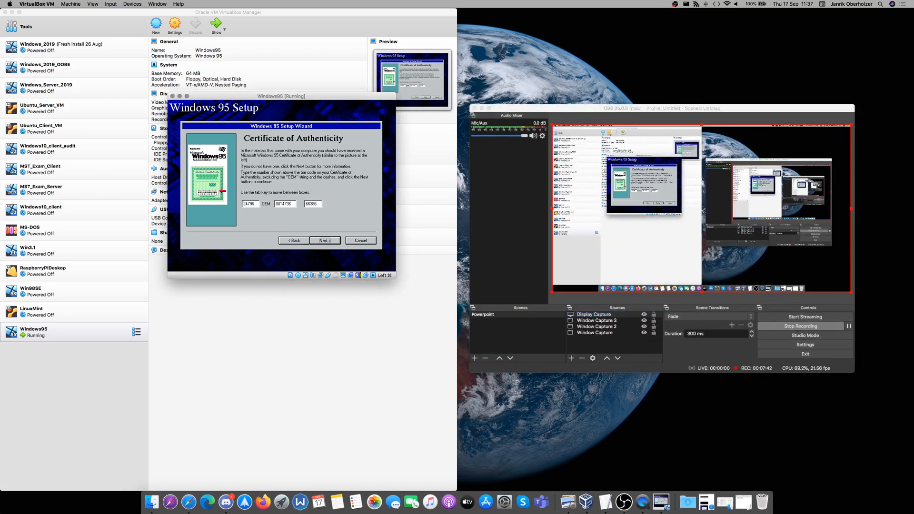
{"action": "left_click", "coordinate": [326, 240]}
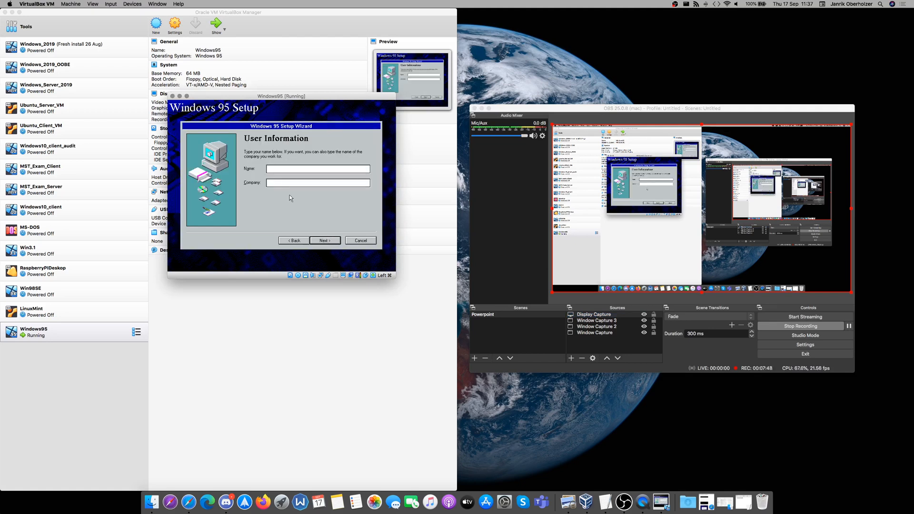
- Fill in the User Information with the user's name and the company Noroff, and continue Setup
{"action": "type", "text": "Janik"}
{"action": "type", "text": "Noroff"}
{"action": "left_click", "coordinate": [325, 241]}
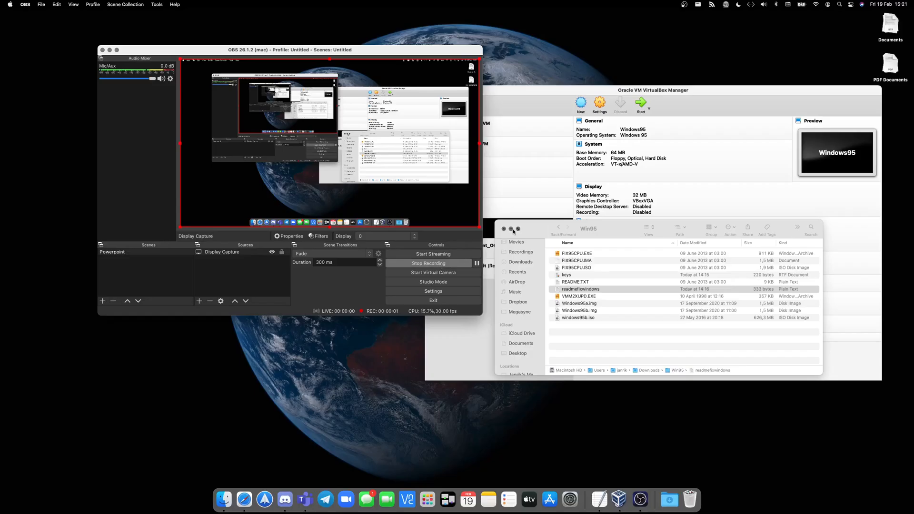
- Clear the Win95 folder window out of the way and start the Windows95 virtual machine
{"action": "left_click", "coordinate": [512, 230]}
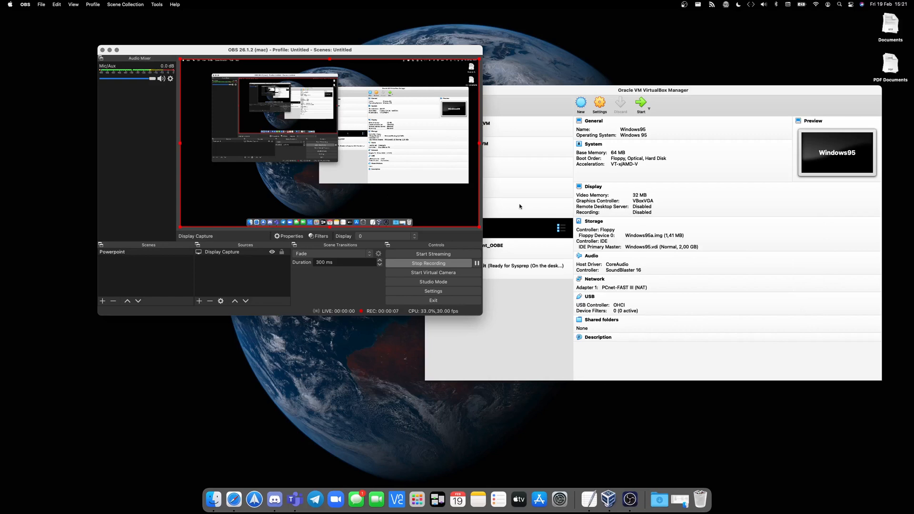
{"action": "left_click", "coordinate": [547, 107]}
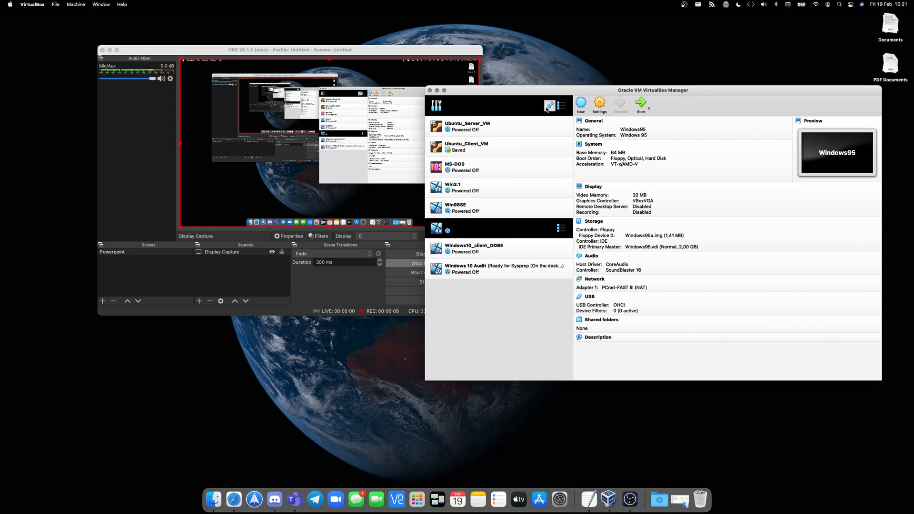
{"action": "left_click", "coordinate": [641, 109]}
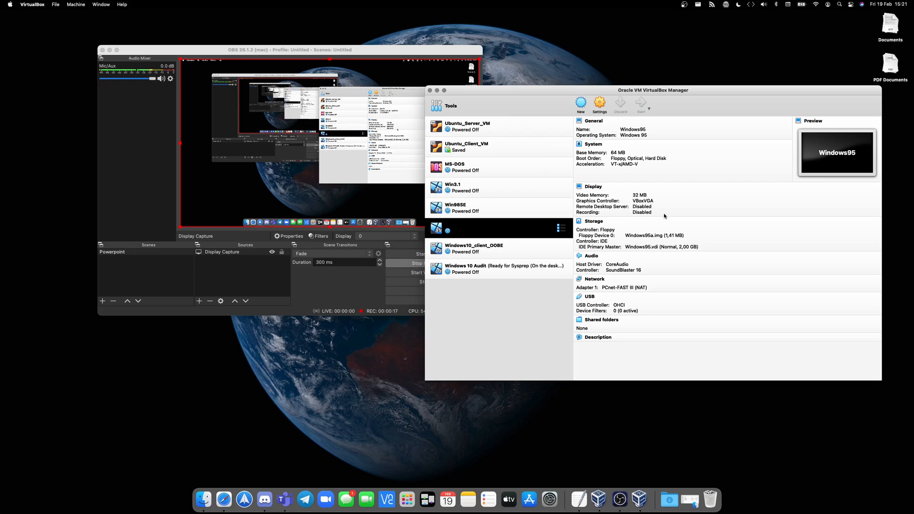
{"action": "left_click", "coordinate": [110, 50]}
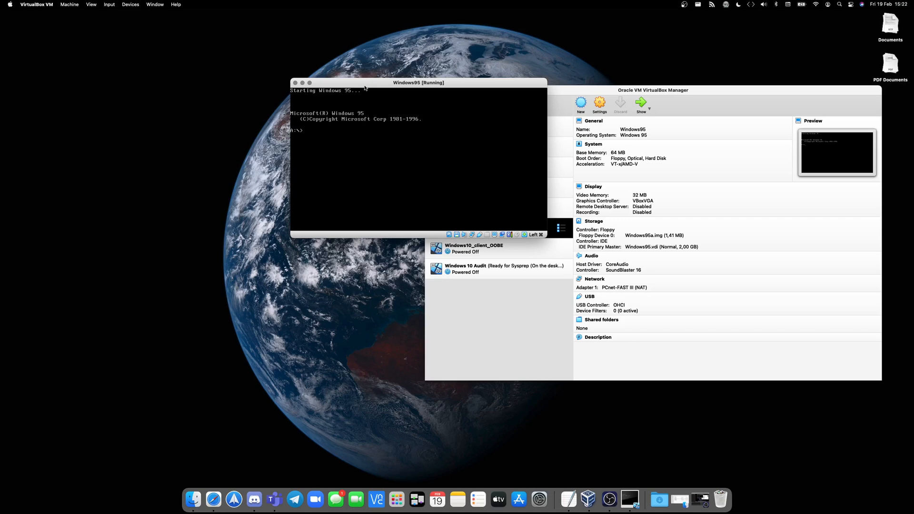
- Select Windows95a.img as the disk in Floppy Device 0 of the running Windows95 machine
{"action": "left_click", "coordinate": [643, 238]}
{"action": "left_click", "coordinate": [643, 237]}
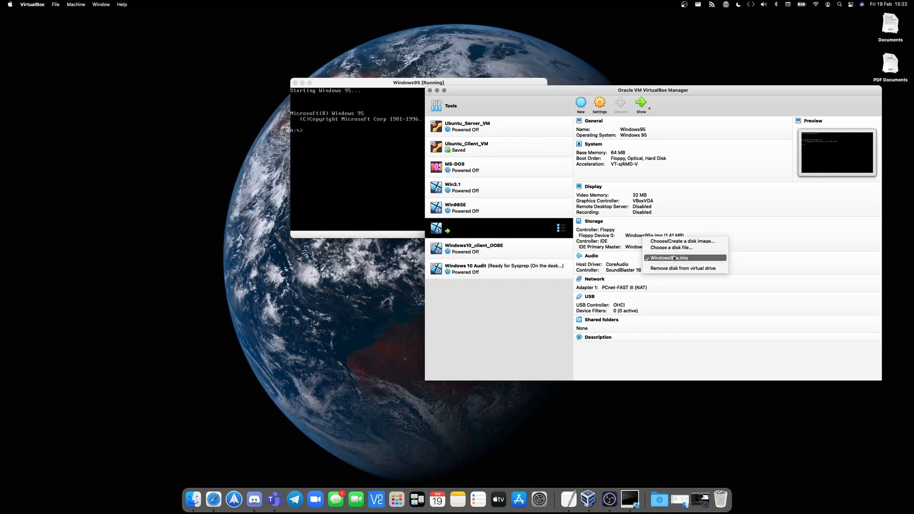
{"action": "left_click", "coordinate": [670, 258]}
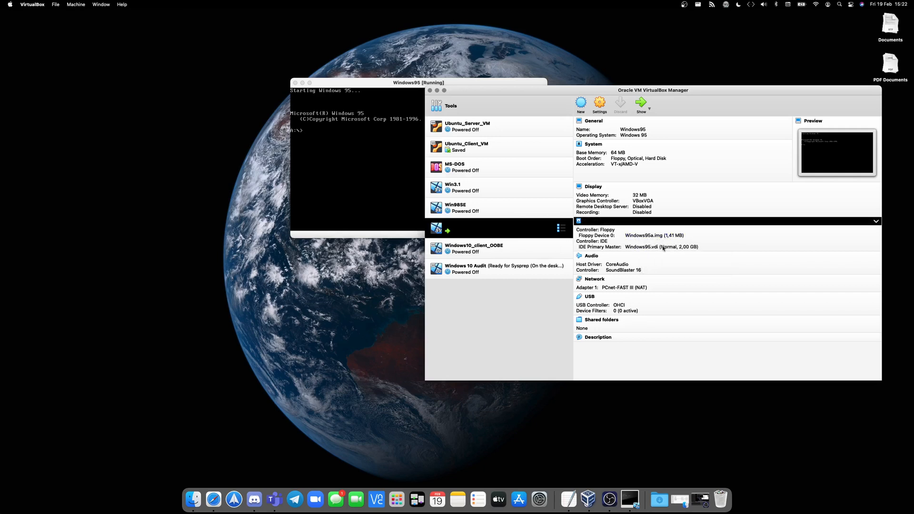
- Try to start Windows 95 by running win from the windows directory on drive C:
{"action": "left_click", "coordinate": [379, 160]}
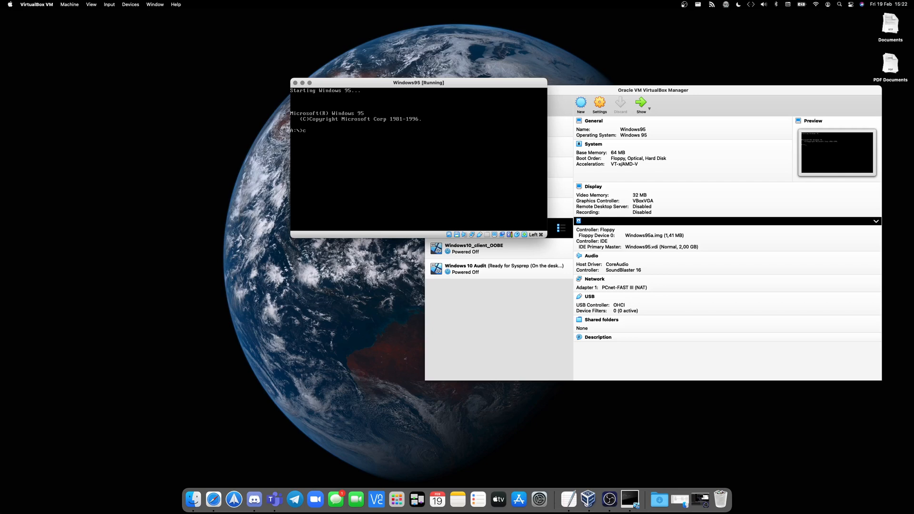
{"action": "key", "text": "Return"}
{"action": "type", "text": "cd windows"}
{"action": "key", "text": "Return"}
{"action": "type", "text": "win"}
{"action": "key", "text": "Return"}
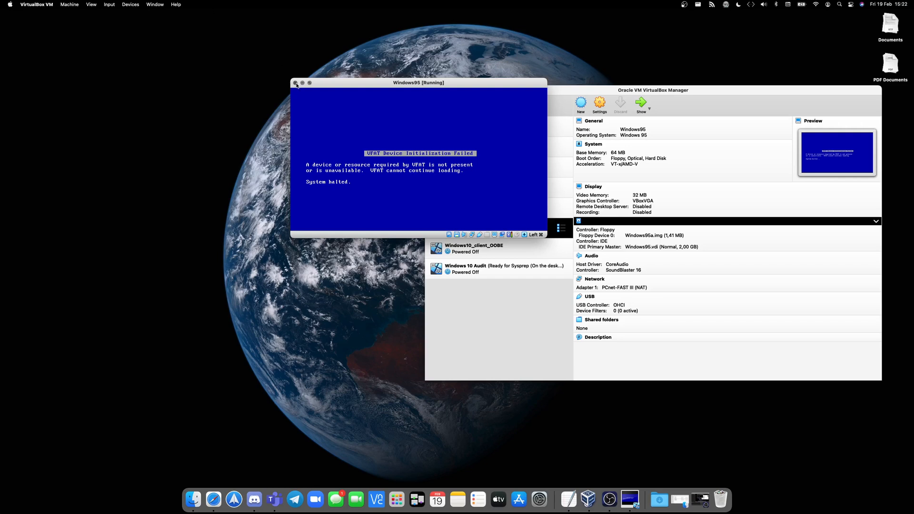
- Power off the halted Windows95 machine and remove Windows95a.img from its floppy controller in the storage settings
{"action": "key", "text": "super+q"}
{"action": "left_click", "coordinate": [453, 179]}
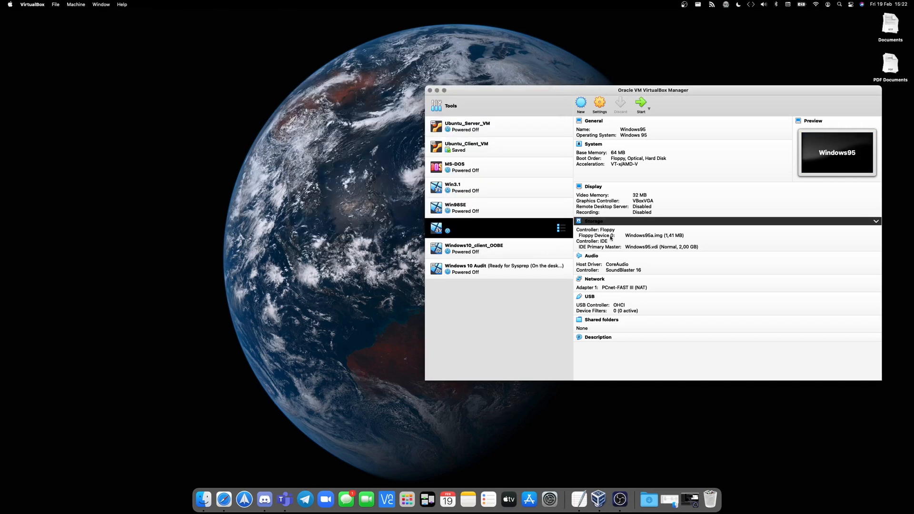
{"action": "left_click", "coordinate": [595, 104]}
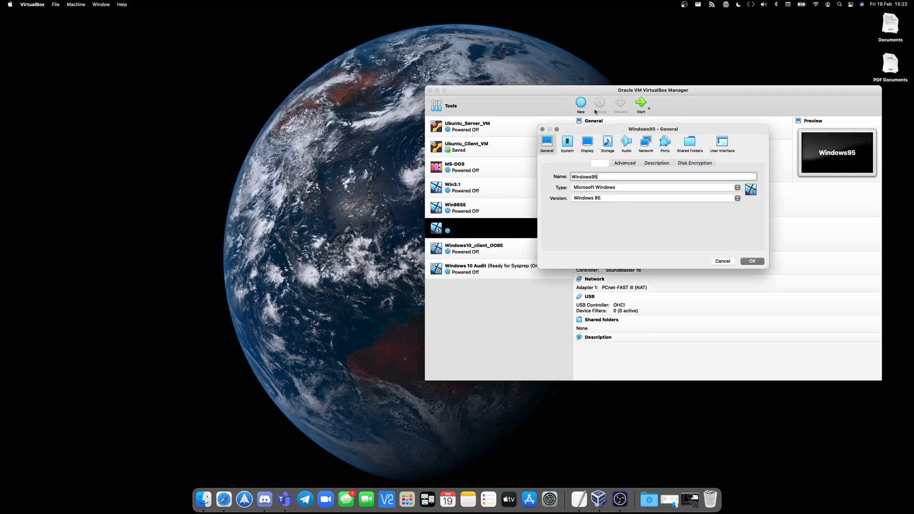
{"action": "left_click", "coordinate": [606, 145]}
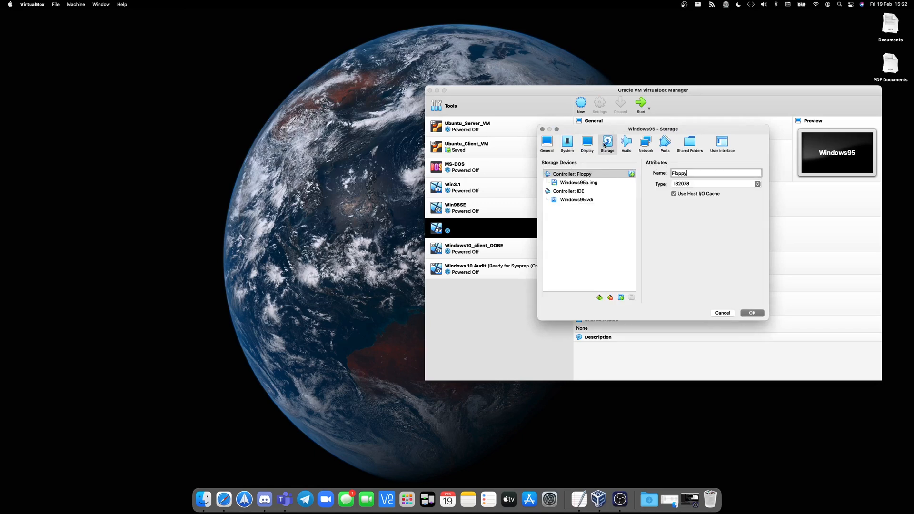
{"action": "left_click", "coordinate": [595, 183]}
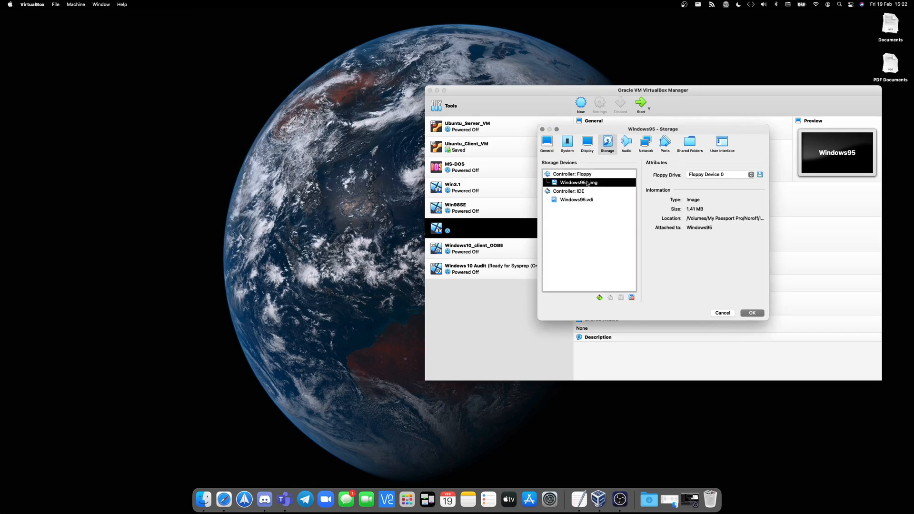
{"action": "left_click", "coordinate": [632, 298]}
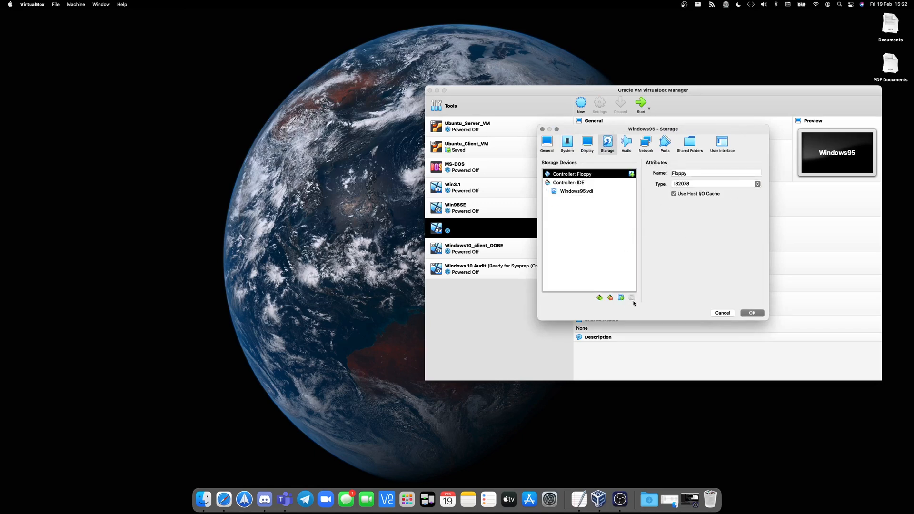
{"action": "left_click", "coordinate": [587, 192]}
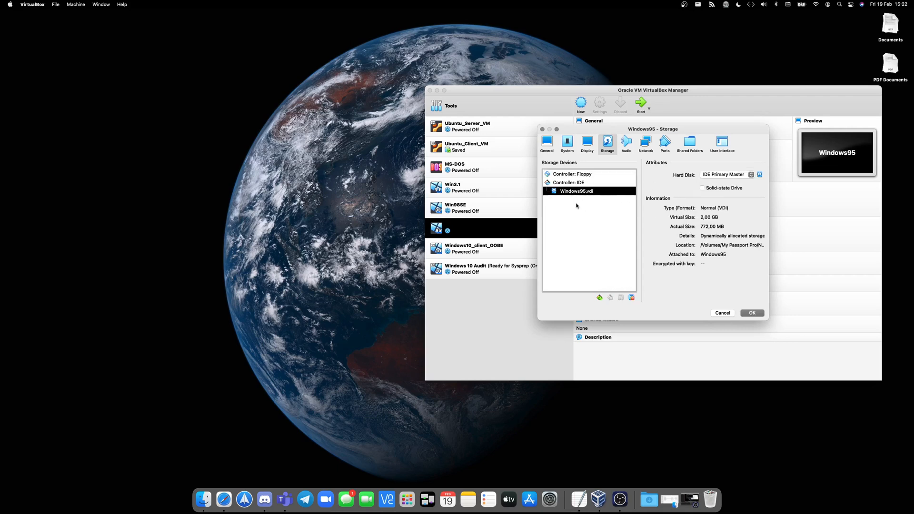
{"action": "left_click", "coordinate": [754, 313]}
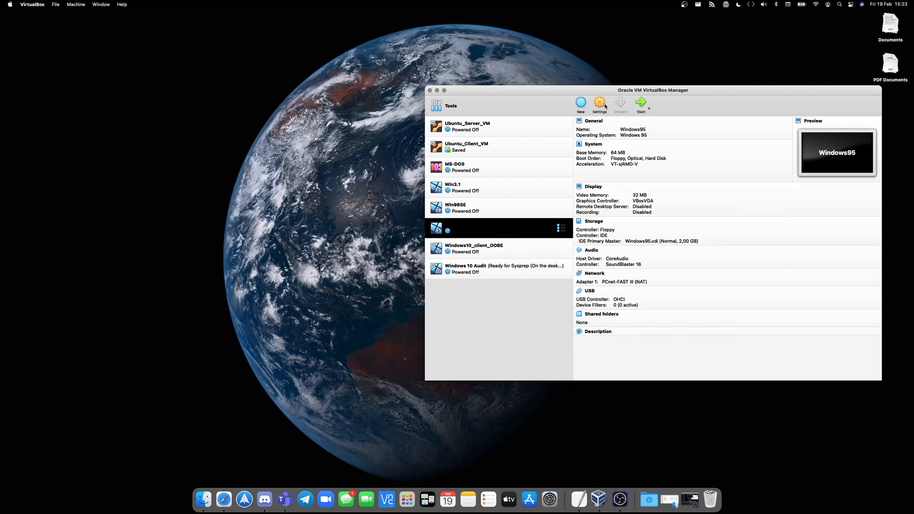
- Start the Windows95 machine and boot it with the Logged (\BOOTLOG.TXT) option of the Startup Menu
{"action": "left_click", "coordinate": [642, 105]}
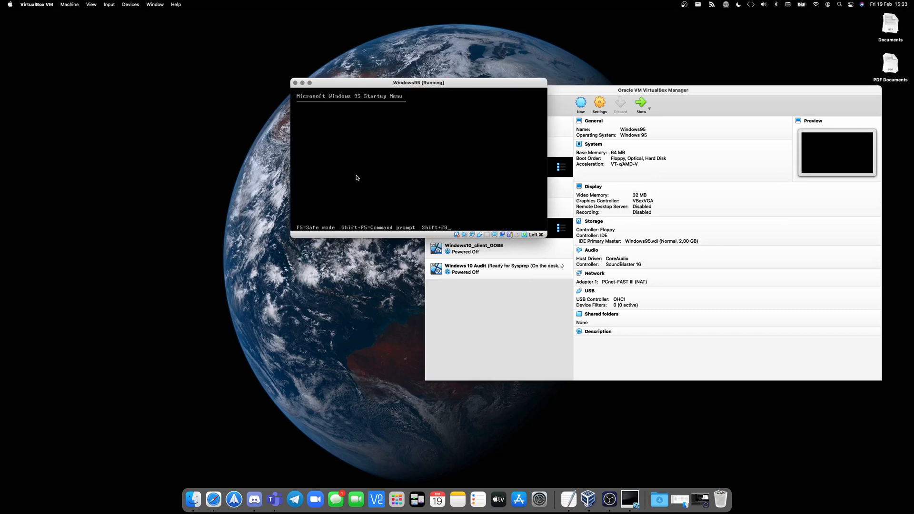
{"action": "key", "text": "Up"}
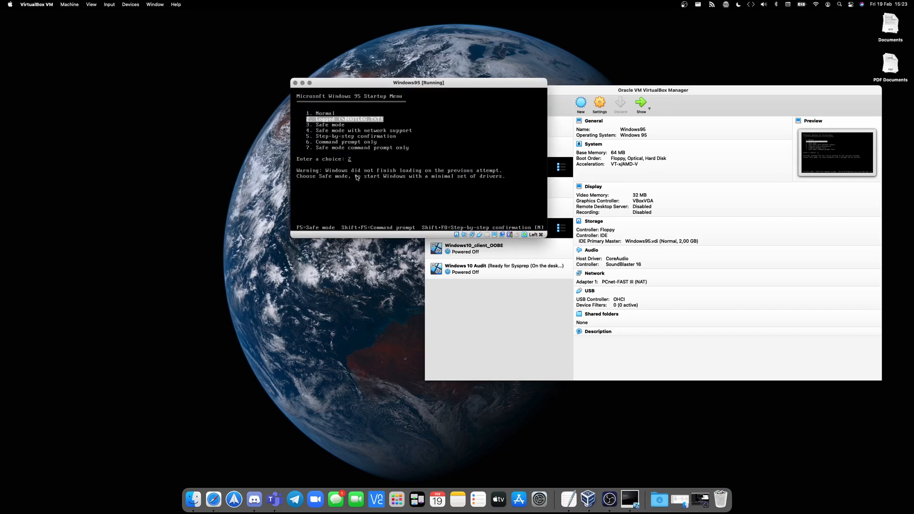
{"action": "key", "text": "Return"}
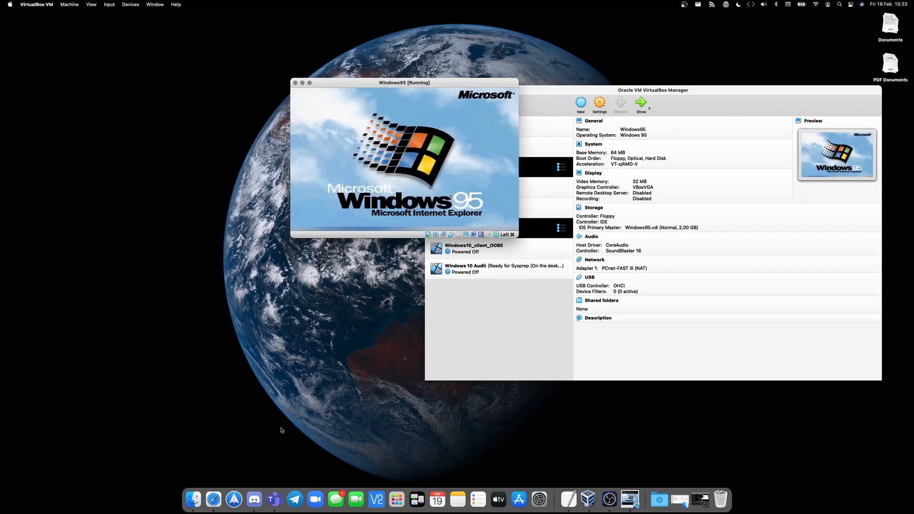
- Open the readmefixwindows file from the Win95 folder and read the instructions for using FIX95CPU.ISO
{"action": "left_click", "coordinate": [199, 503]}
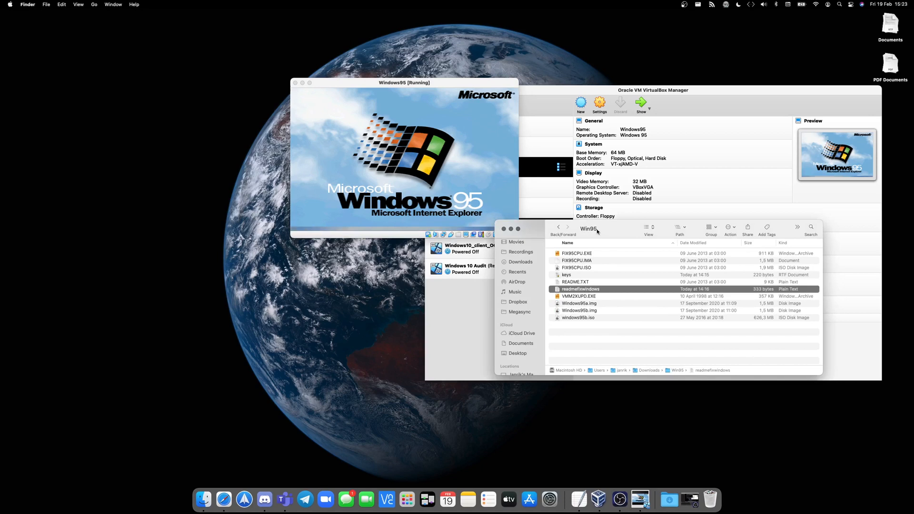
{"action": "double_click", "coordinate": [589, 289]}
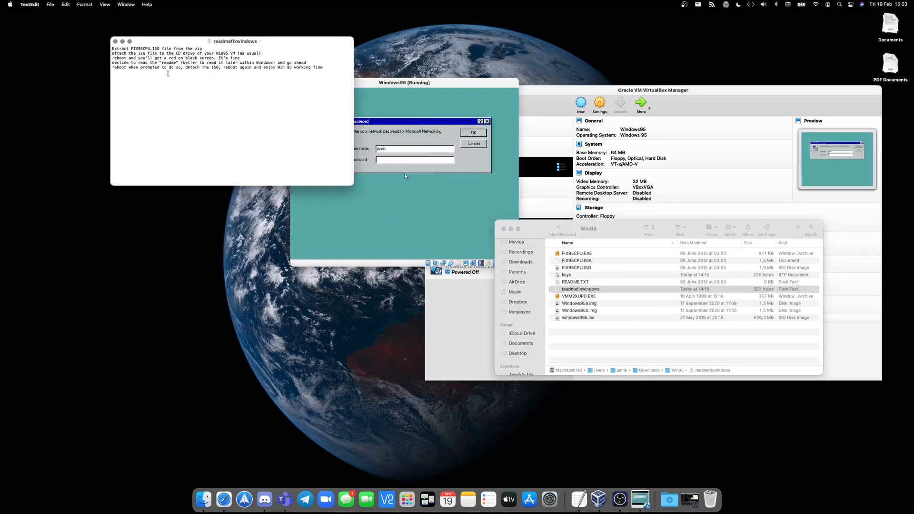
{"action": "left_click_drag", "start_coordinate": [131, 48], "coordinate": [160, 48]}
- Open the Windows95 machine's storage settings and select the IDE controller
{"action": "left_click", "coordinate": [686, 179]}
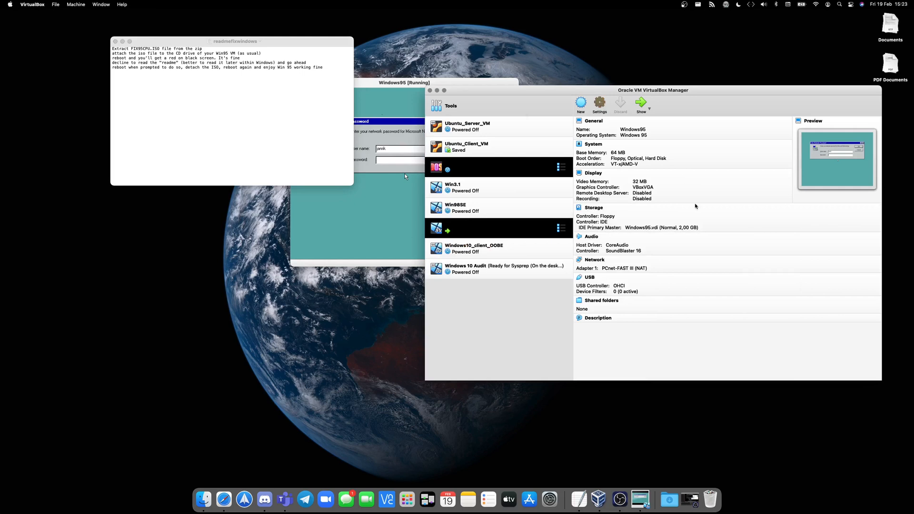
{"action": "left_click", "coordinate": [609, 110]}
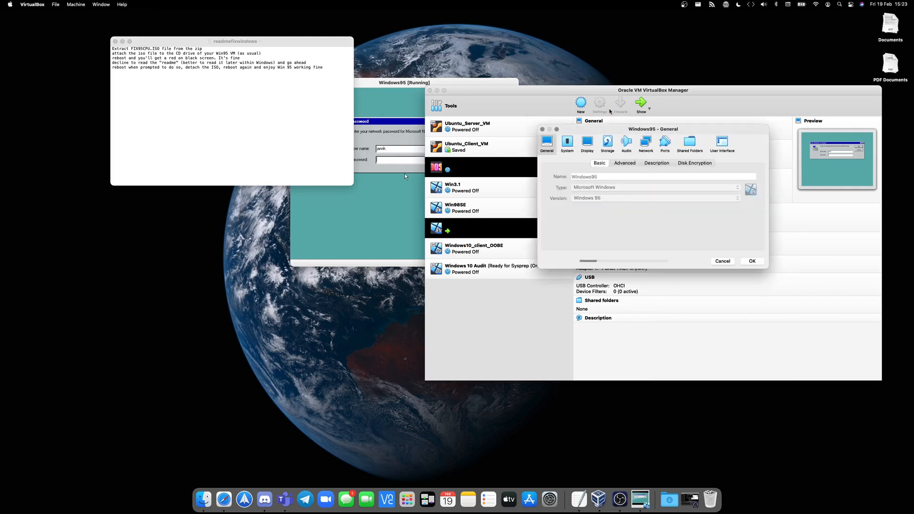
{"action": "left_click", "coordinate": [607, 143]}
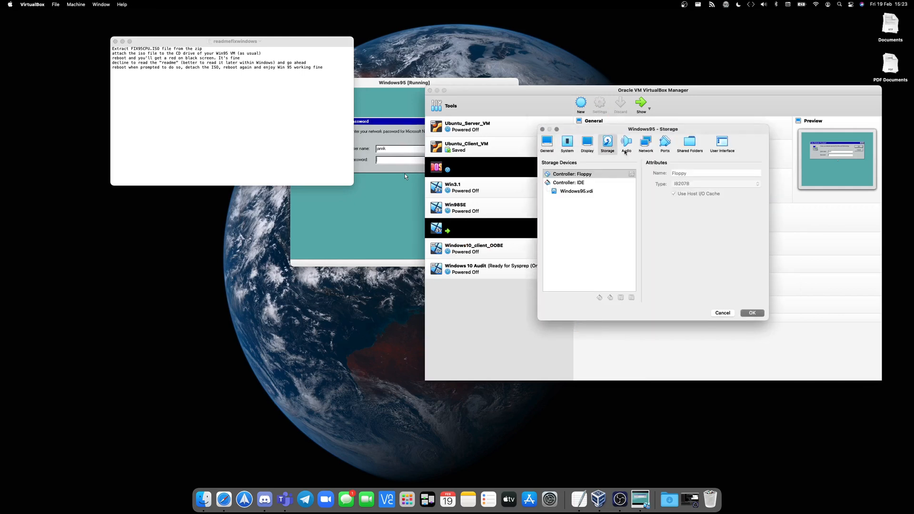
{"action": "left_click", "coordinate": [574, 183]}
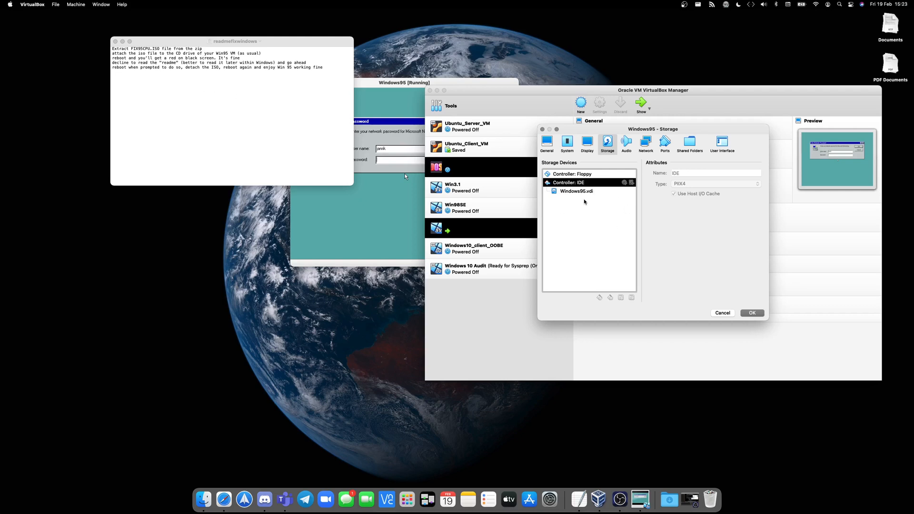
- Accept the network logon with an empty password, turn off the Welcome screen for future starts and close it
{"action": "left_click", "coordinate": [406, 177]}
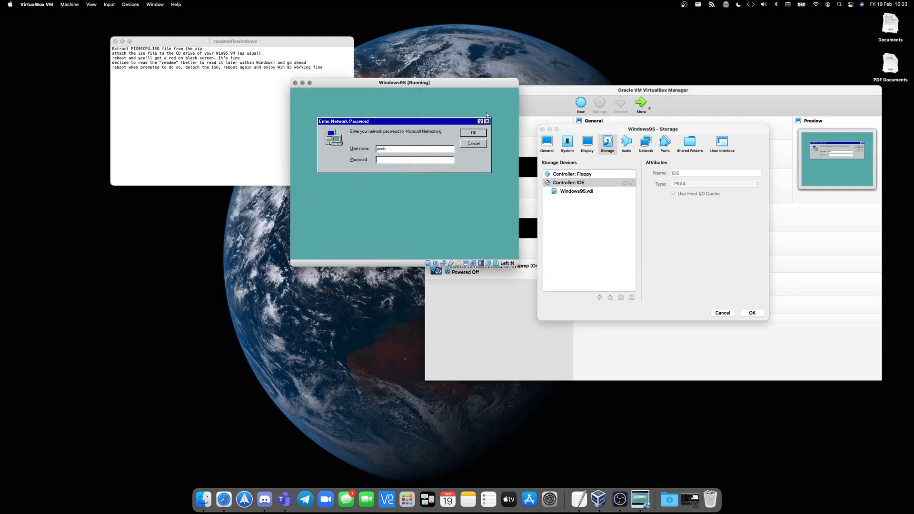
{"action": "left_click", "coordinate": [477, 133]}
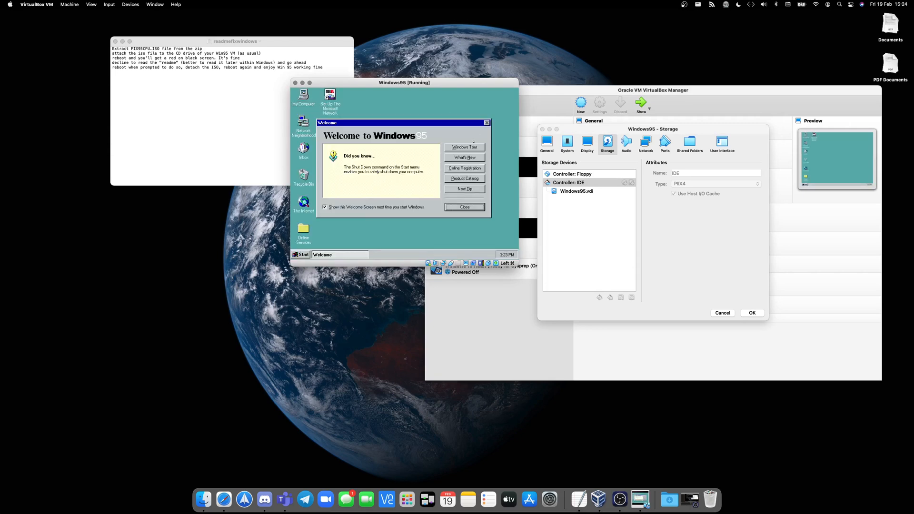
{"action": "left_click", "coordinate": [325, 207]}
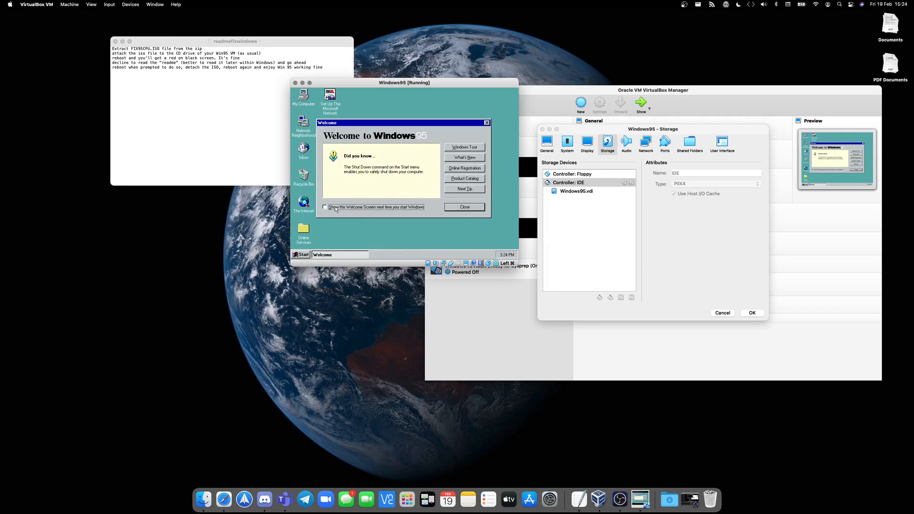
{"action": "left_click", "coordinate": [458, 208]}
- Shut down the computer from within Windows 95
{"action": "left_click", "coordinate": [300, 255]}
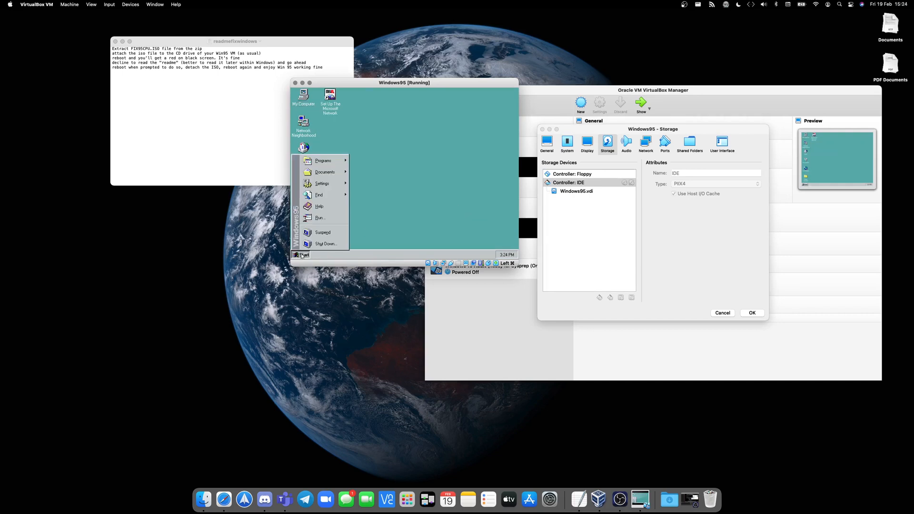
{"action": "left_click", "coordinate": [316, 245]}
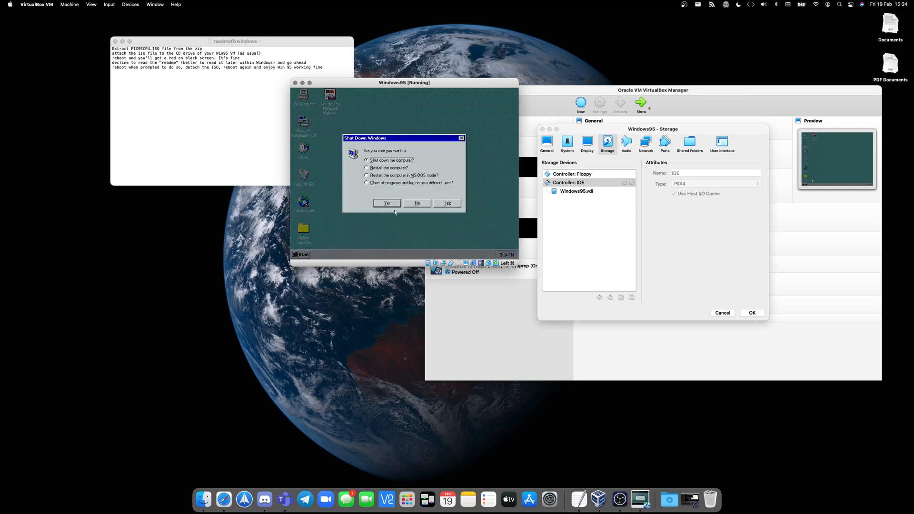
{"action": "key", "text": "Return"}
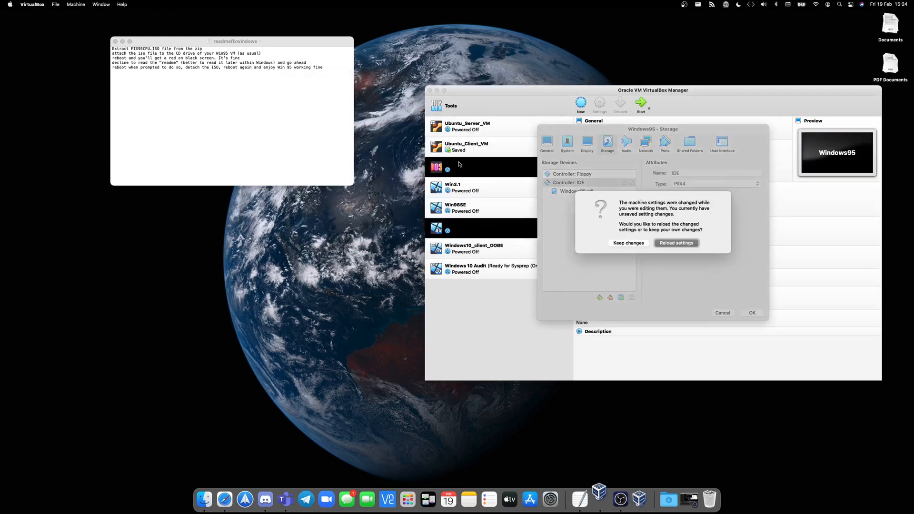
- Keep the edited machine settings, add an optical drive to the IDE controller, select FIX95CPU.ISO for it and close the readme
{"action": "left_click", "coordinate": [629, 243]}
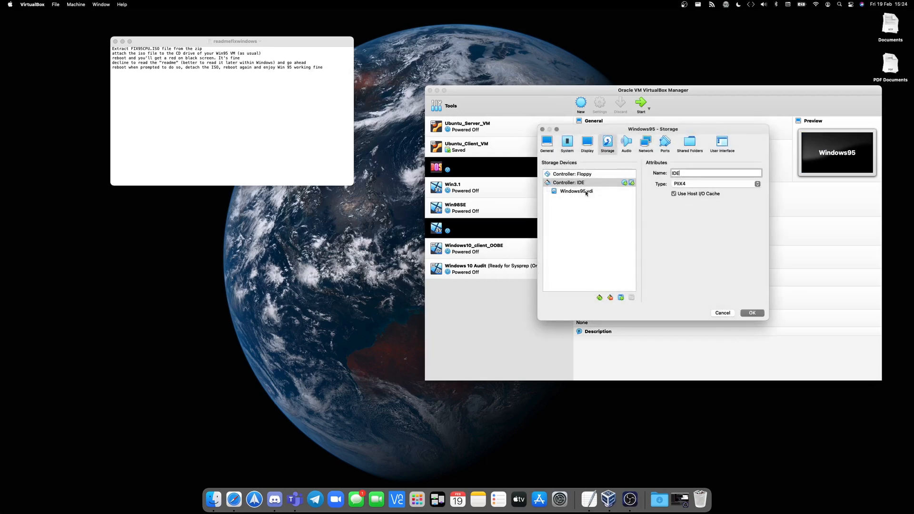
{"action": "left_click", "coordinate": [627, 184]}
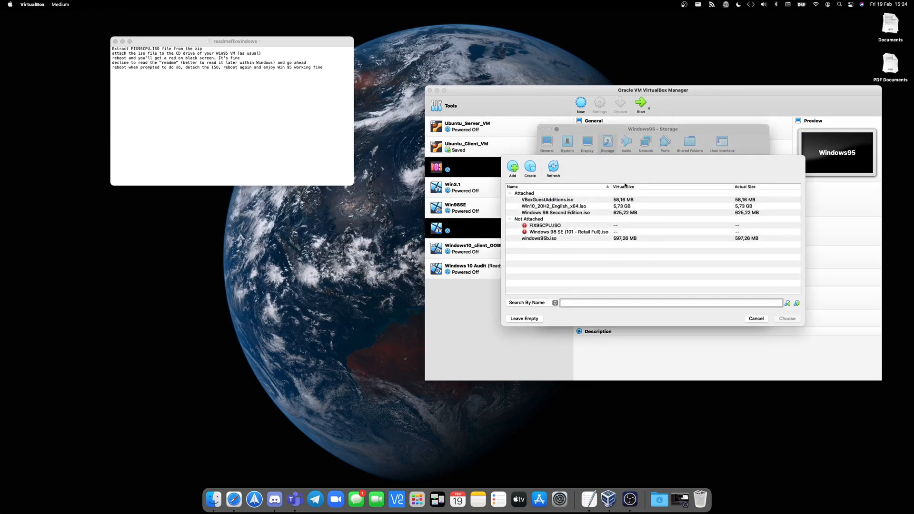
{"action": "left_click", "coordinate": [558, 226]}
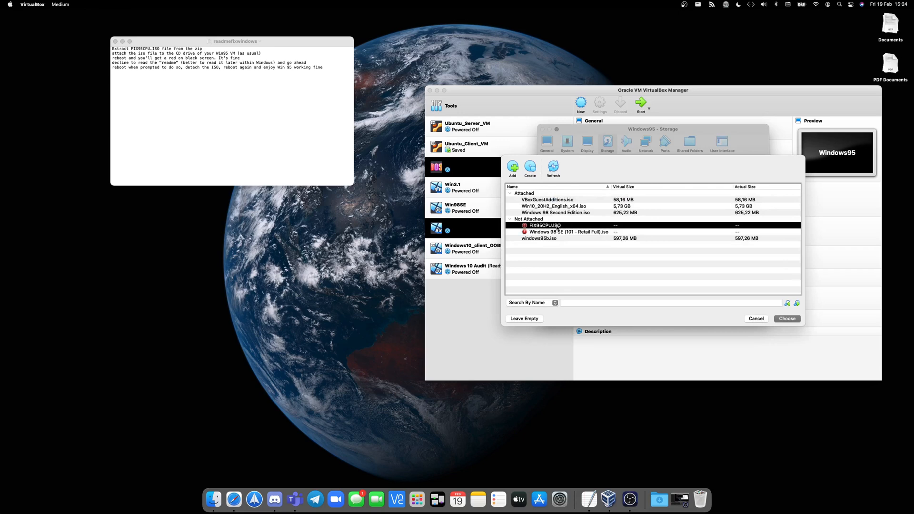
{"action": "mouse_move", "coordinate": [558, 228]}
{"action": "left_click", "coordinate": [115, 41]}
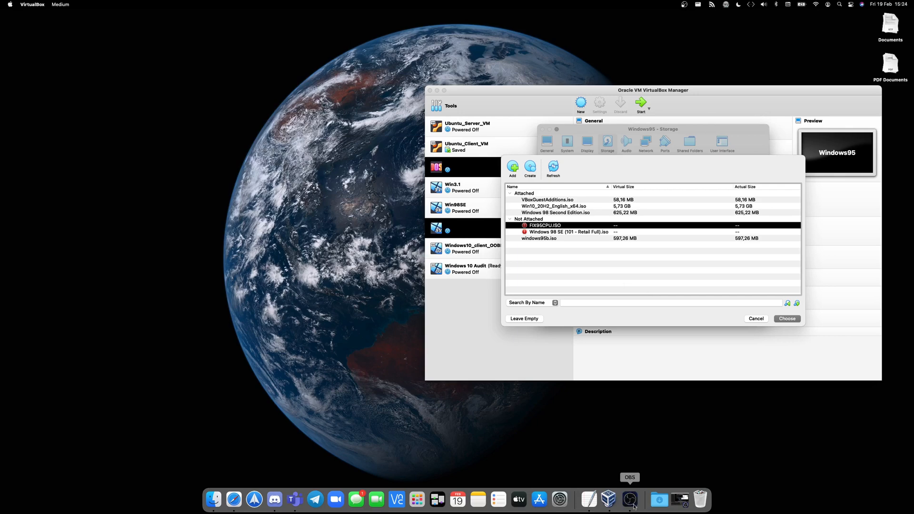